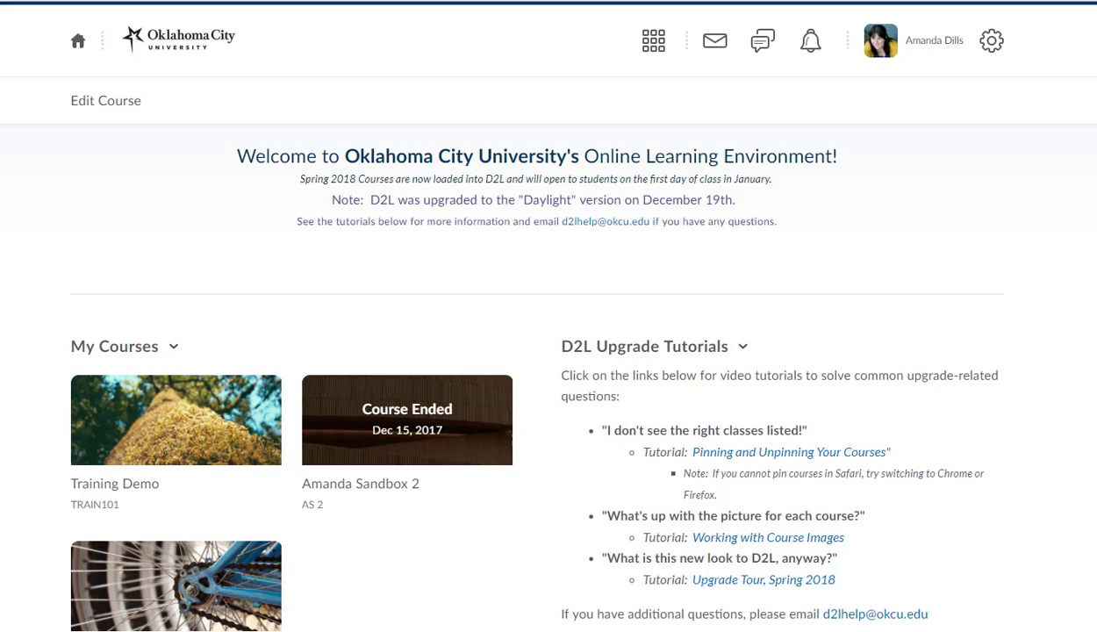
Open the Training Demo course from My Courses, go back home, then reopen it
{"action": "scroll", "coordinate": [215, 421], "scroll_direction": "down", "scroll_amount": 2}
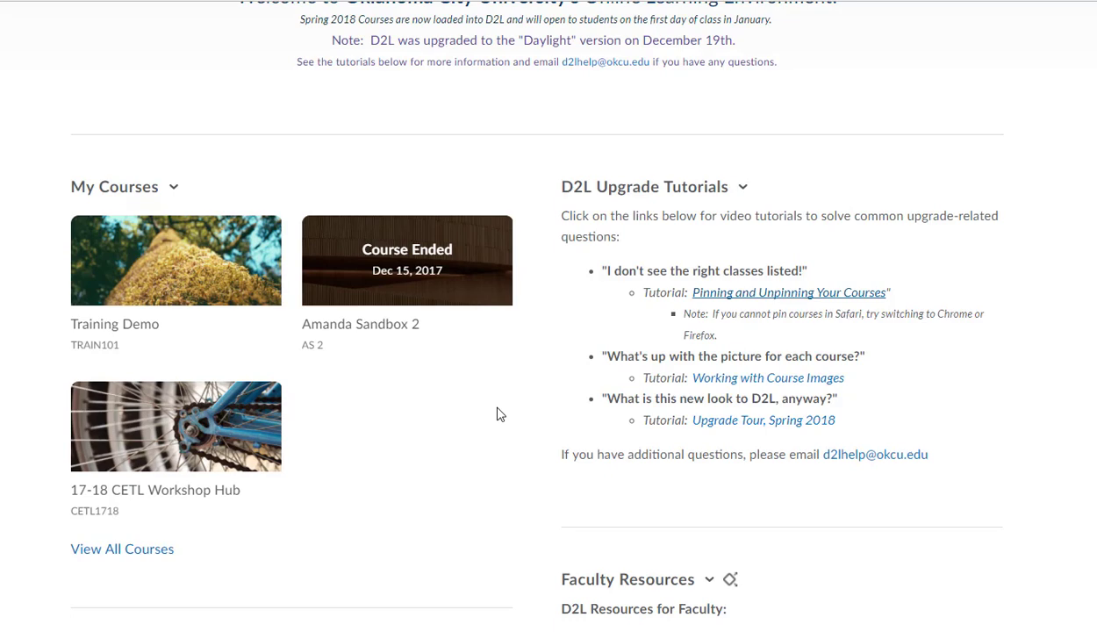
{"action": "left_click", "coordinate": [126, 330]}
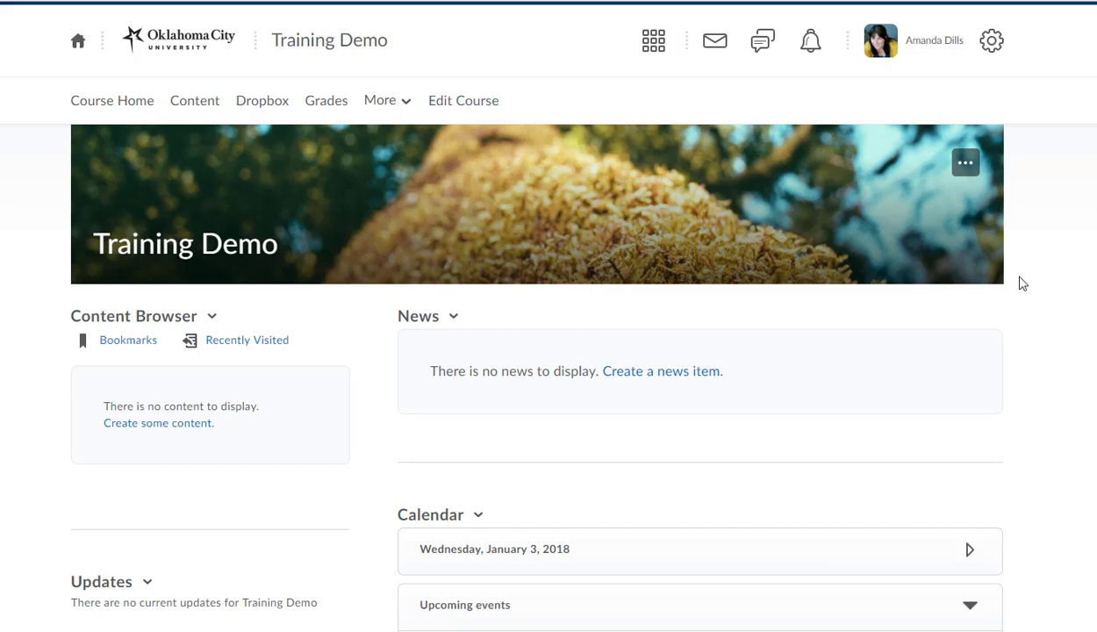
{"action": "left_click", "coordinate": [78, 41]}
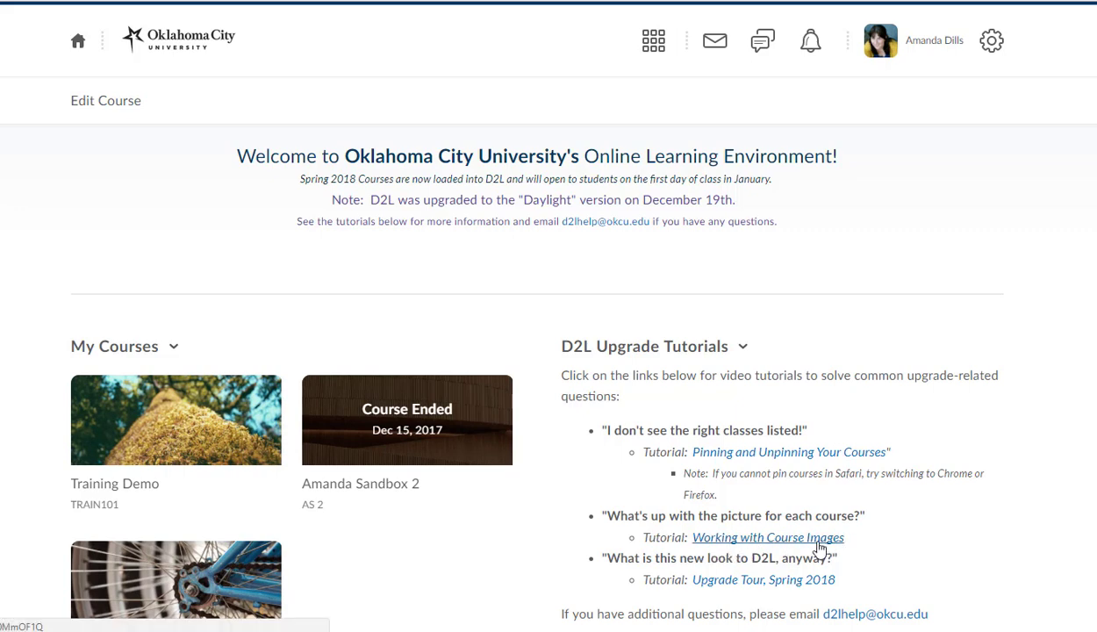
{"action": "left_click", "coordinate": [115, 483]}
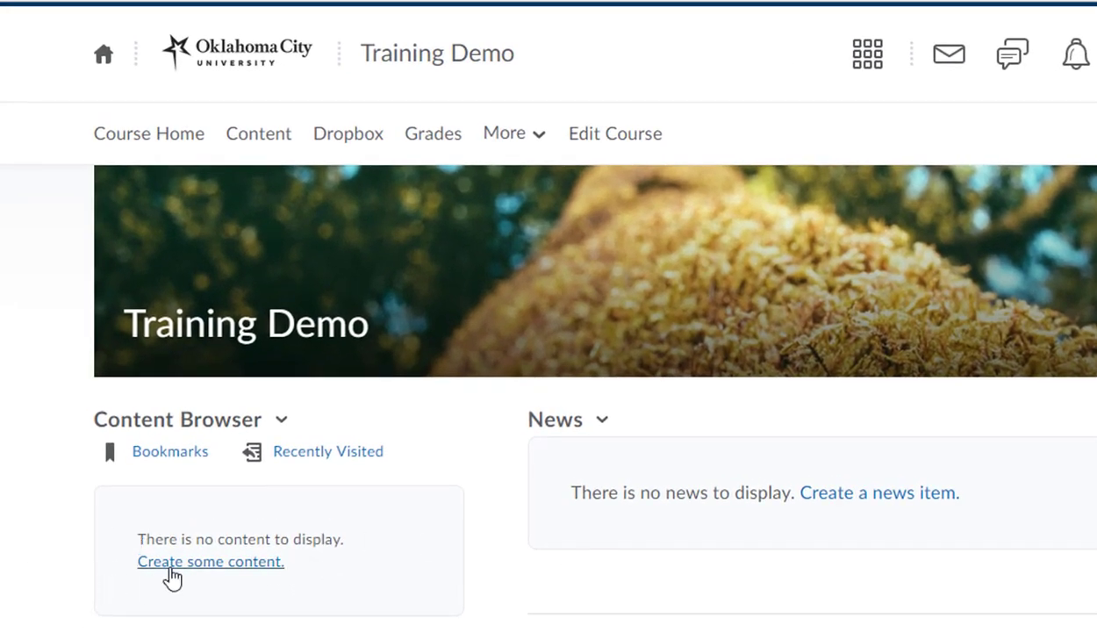
Reach the Training Demo Content page via 'Create some content', return to Course Home, then reopen it
{"action": "left_click", "coordinate": [220, 571]}
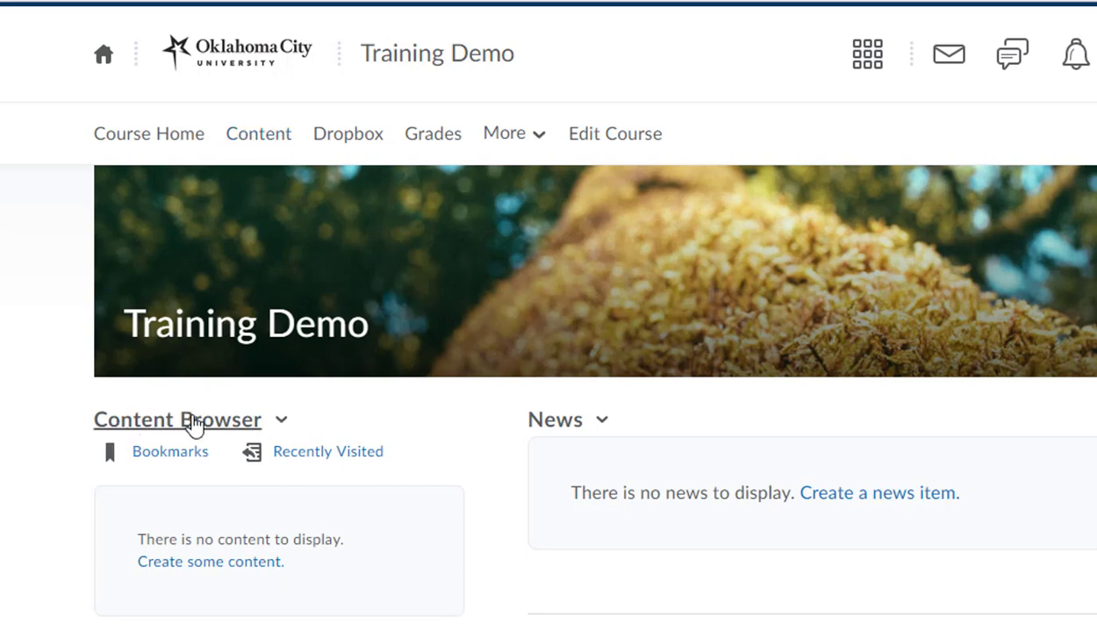
{"action": "left_click", "coordinate": [238, 577]}
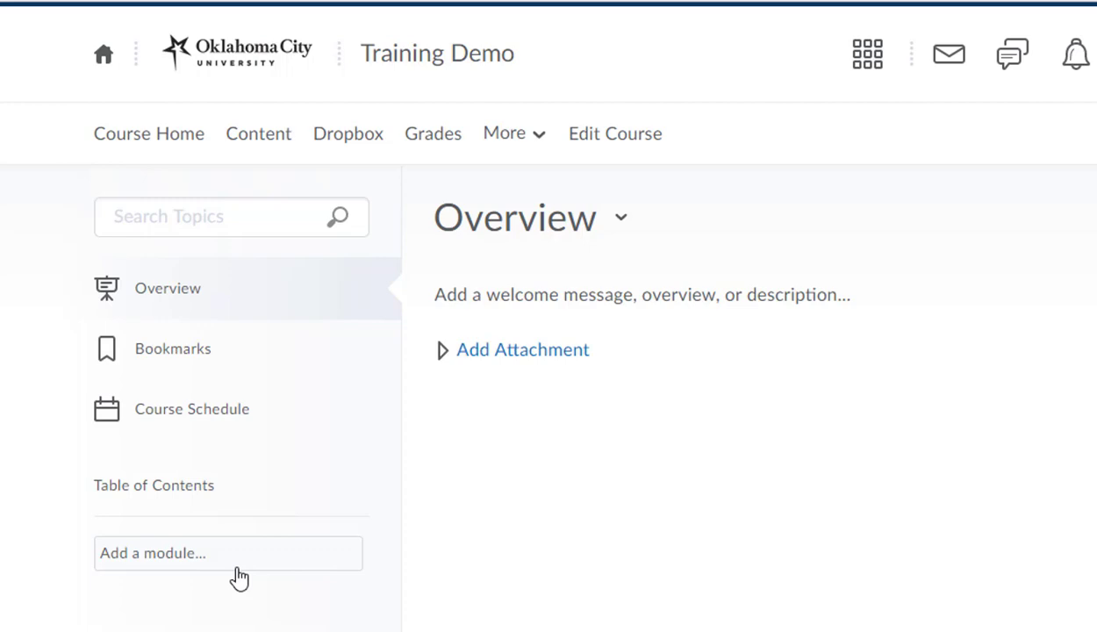
{"action": "left_click", "coordinate": [162, 137]}
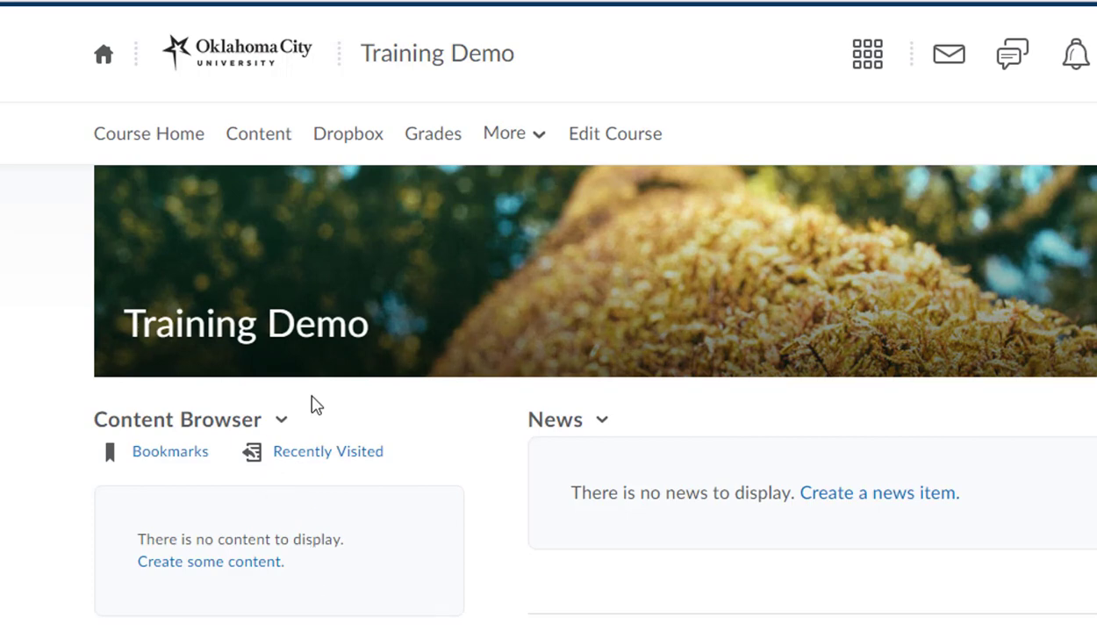
{"action": "left_click", "coordinate": [218, 562]}
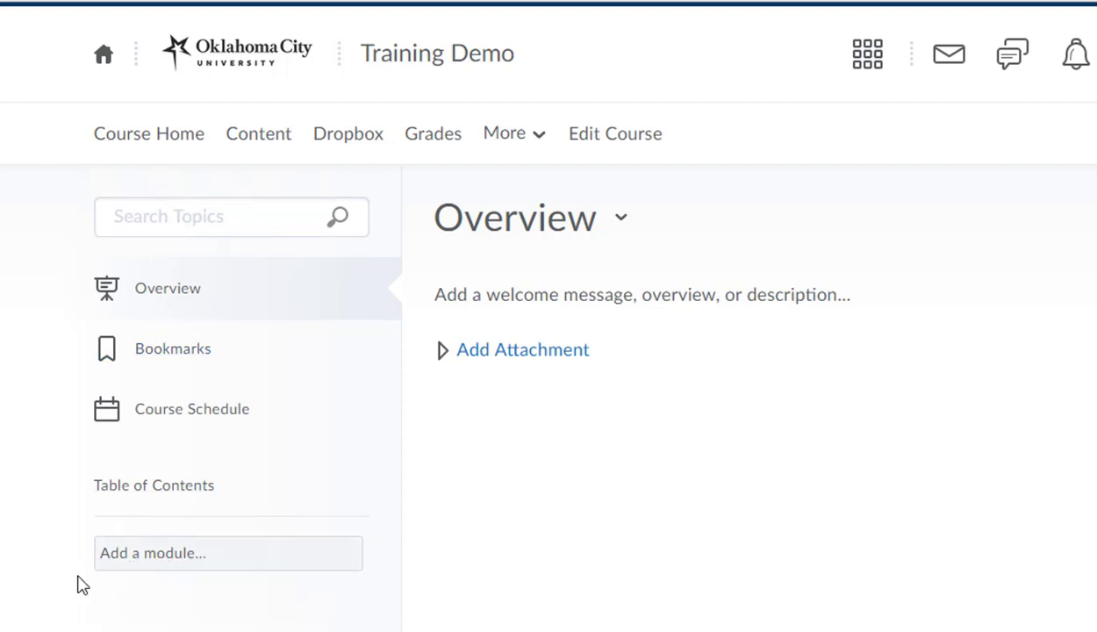
Add a new module named 'Syllabus' to the Table of Contents
{"action": "left_click", "coordinate": [258, 567]}
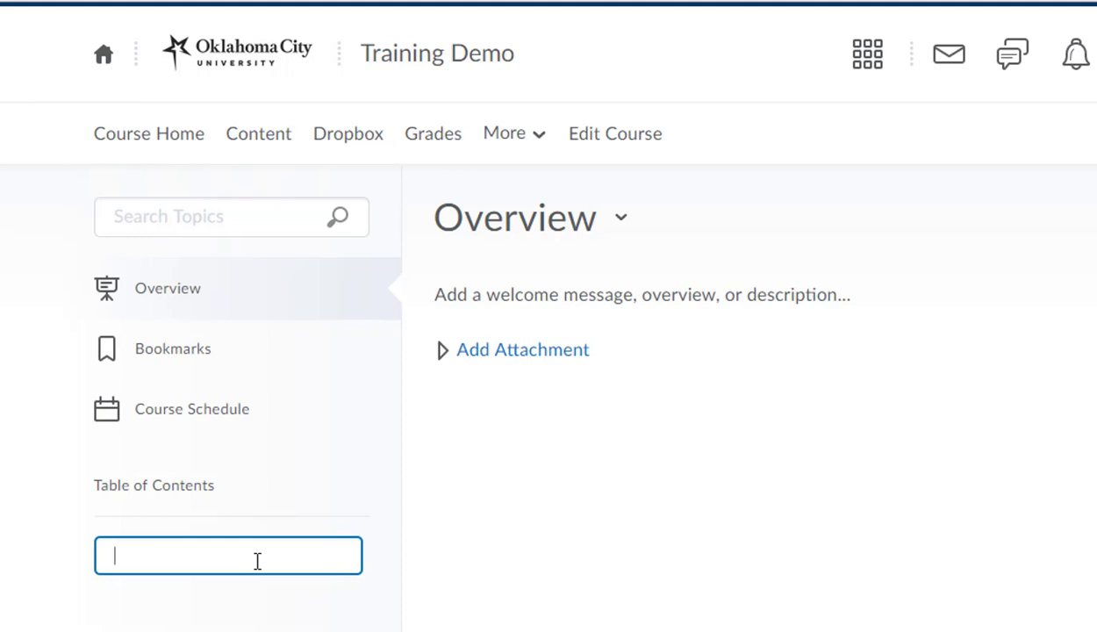
{"action": "type", "text": "Syllabus"}
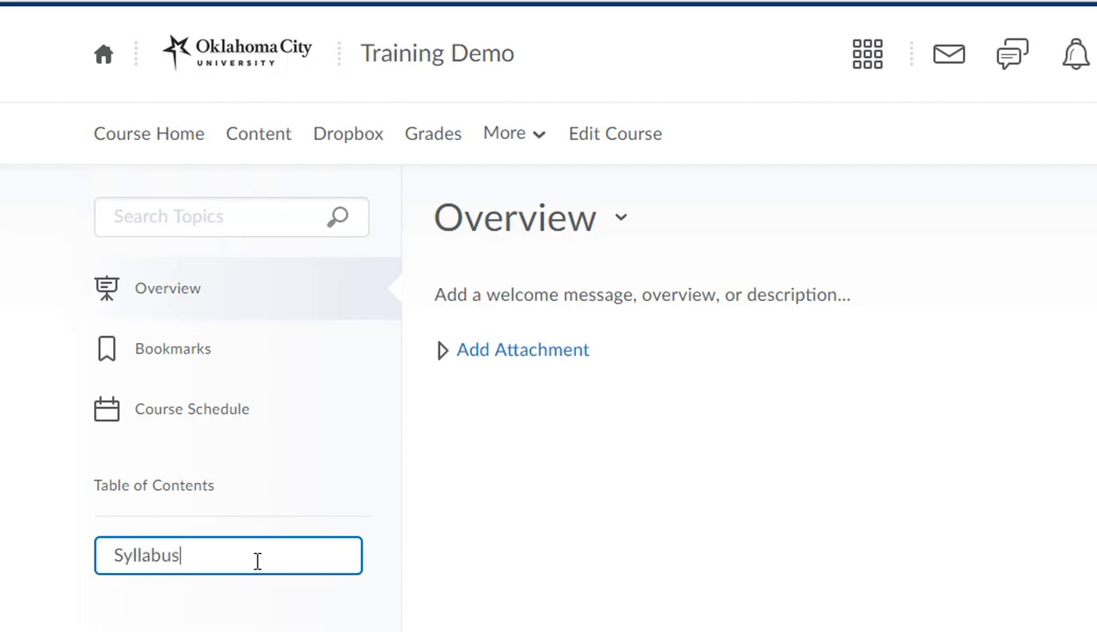
{"action": "key", "text": "Return"}
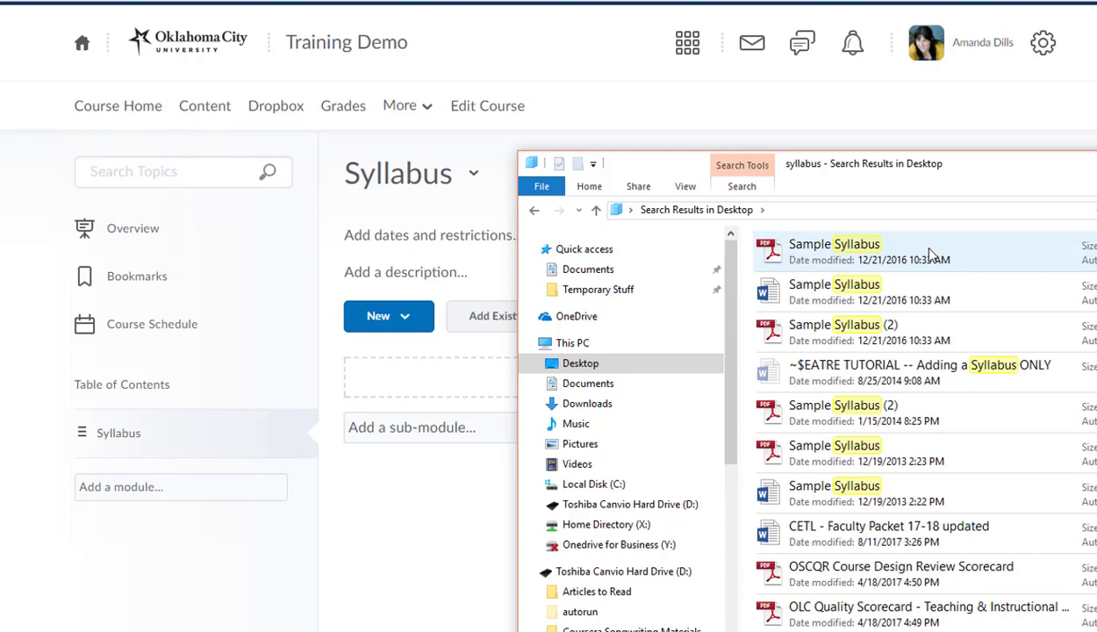
Drag the Sample Syllabus PDF from File Explorer into the Syllabus module's drop area
{"action": "left_click_drag", "start_coordinate": [930, 254], "coordinate": [445, 385]}
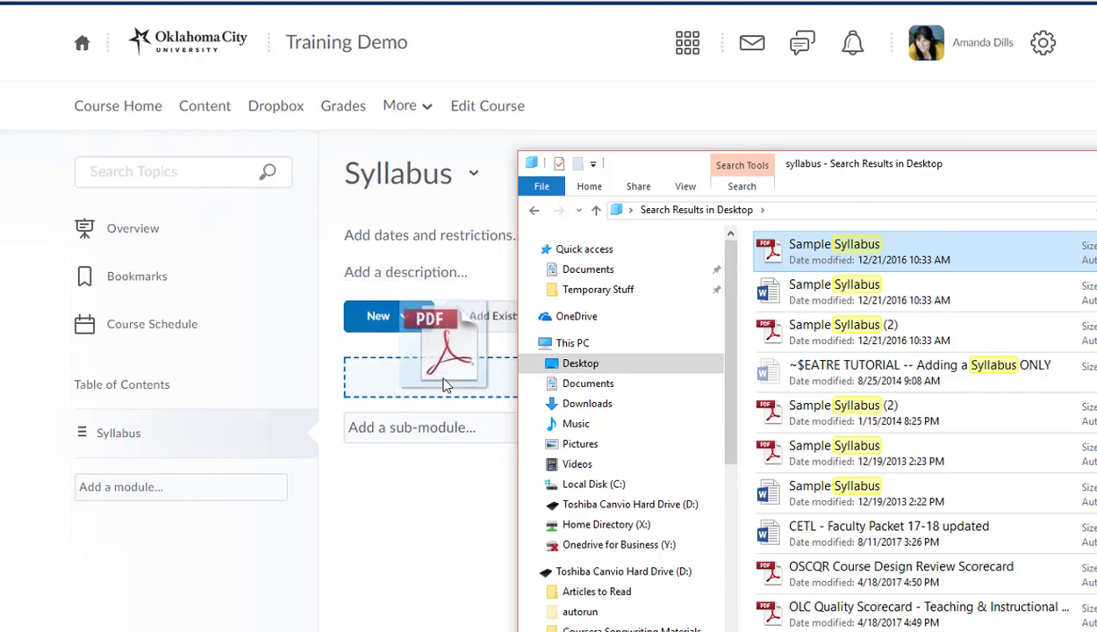
{"action": "left_click_drag", "start_coordinate": [445, 384], "coordinate": [448, 385]}
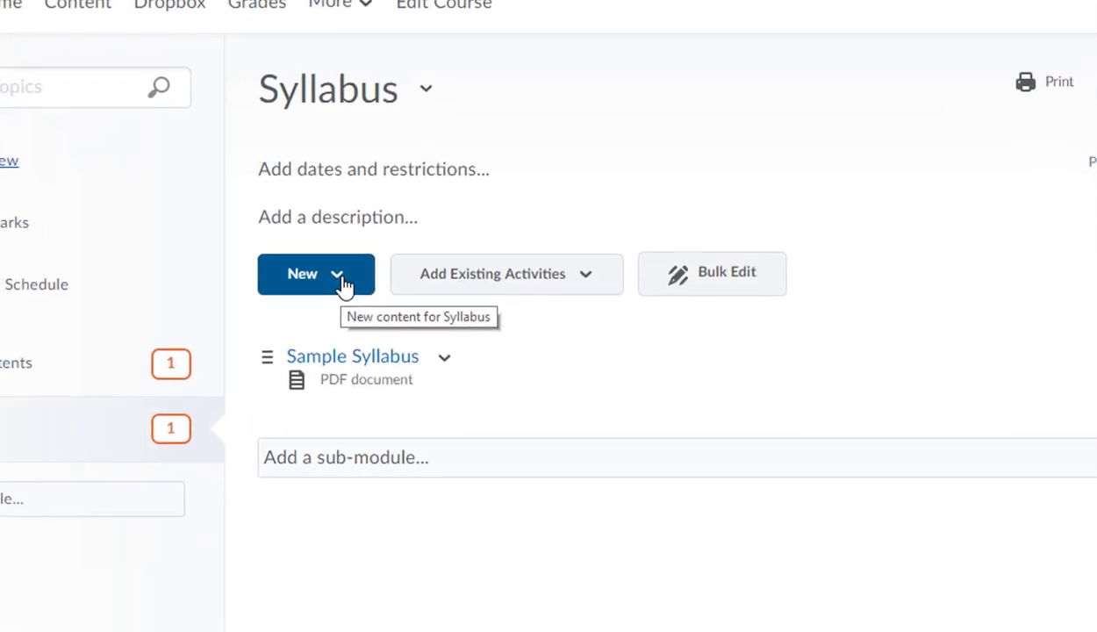
Choose Sample Syllabus.pdf (161.26 KB) from My Computer through New > Upload Files
{"action": "left_click", "coordinate": [342, 281]}
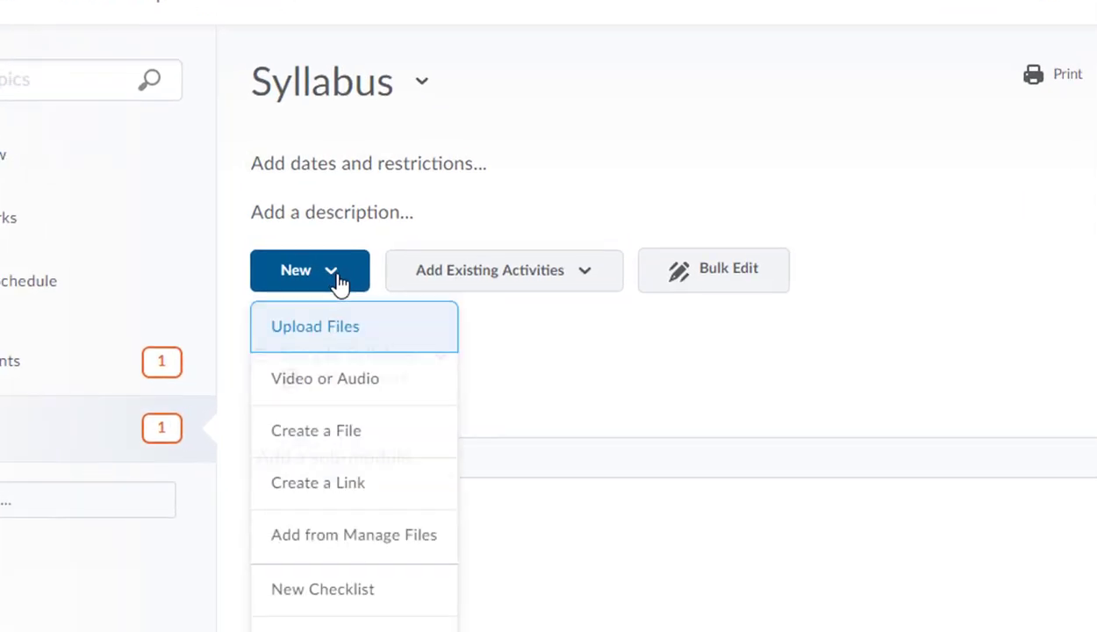
{"action": "left_click", "coordinate": [383, 342]}
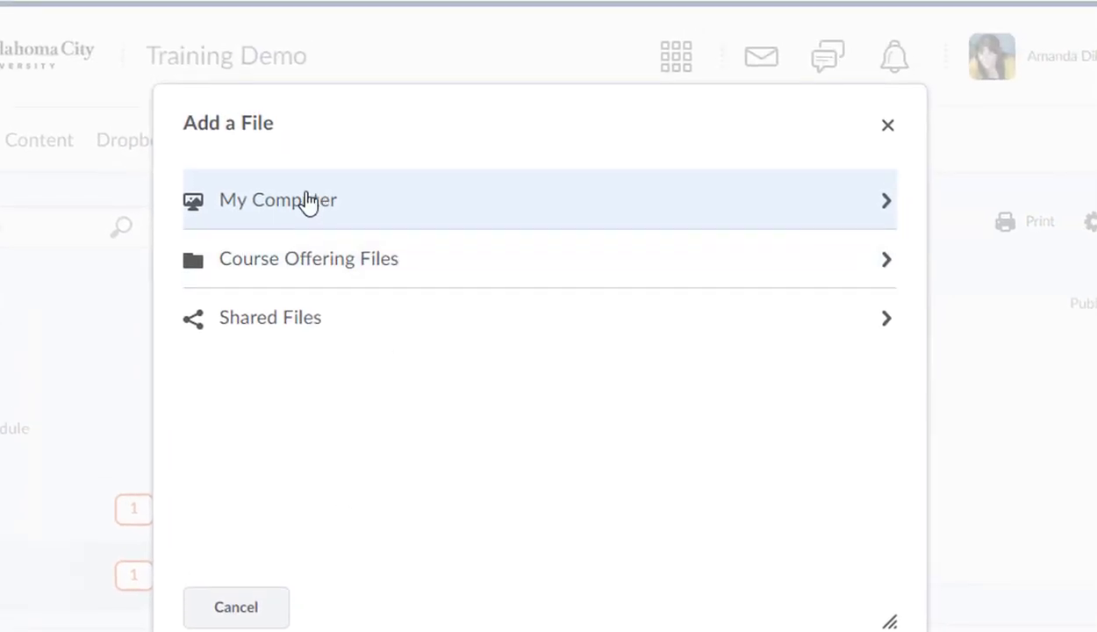
{"action": "left_click", "coordinate": [303, 203]}
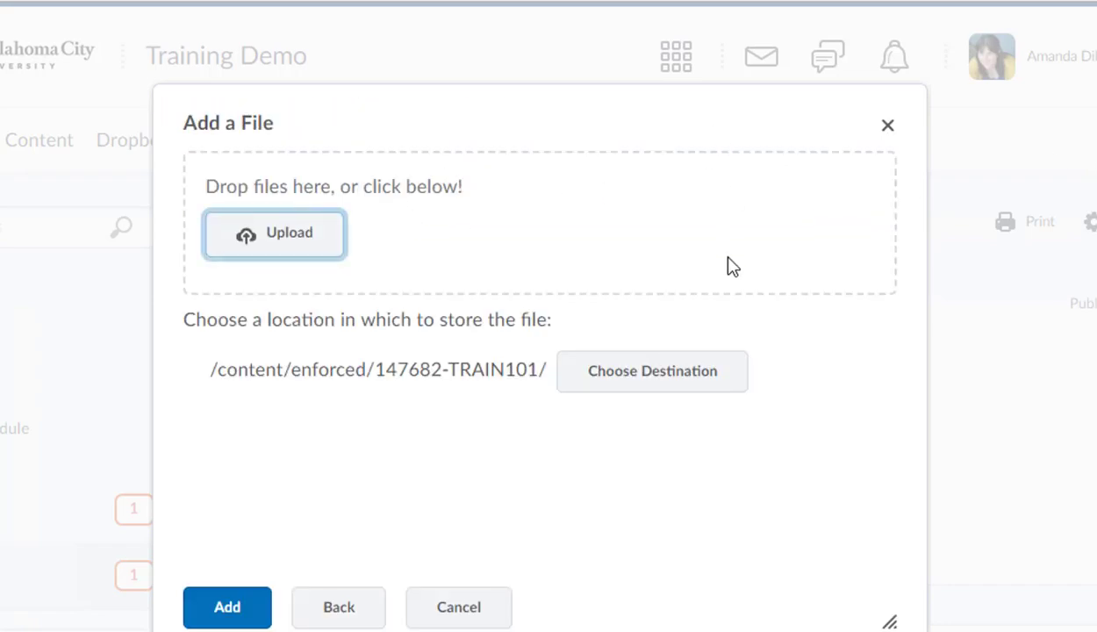
{"action": "left_click", "coordinate": [291, 248]}
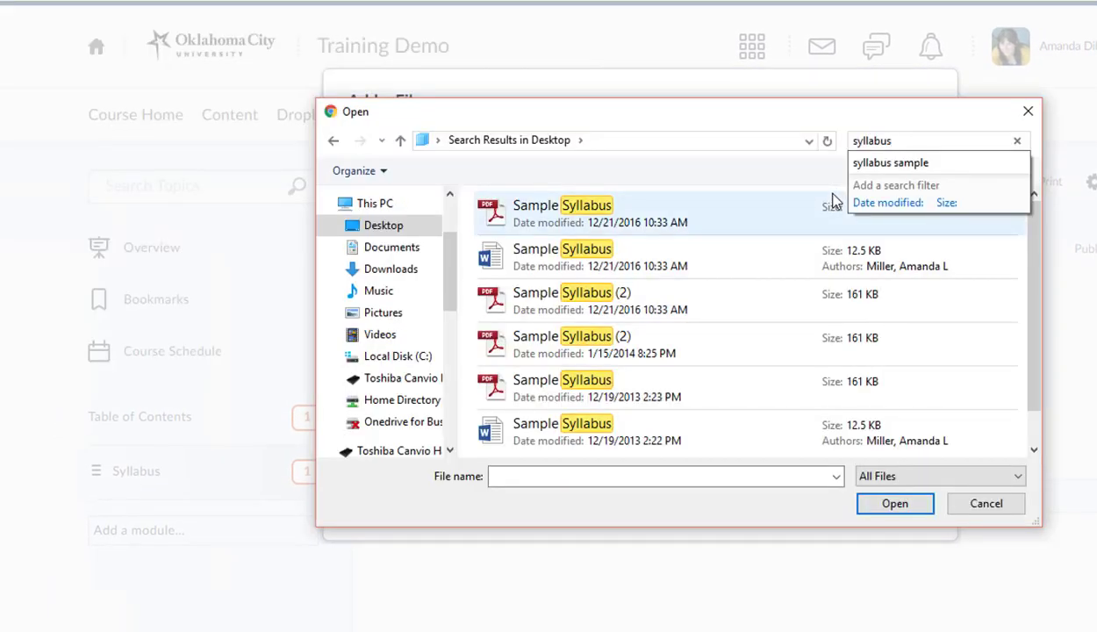
{"action": "left_click", "coordinate": [731, 211]}
{"action": "left_click", "coordinate": [895, 507]}
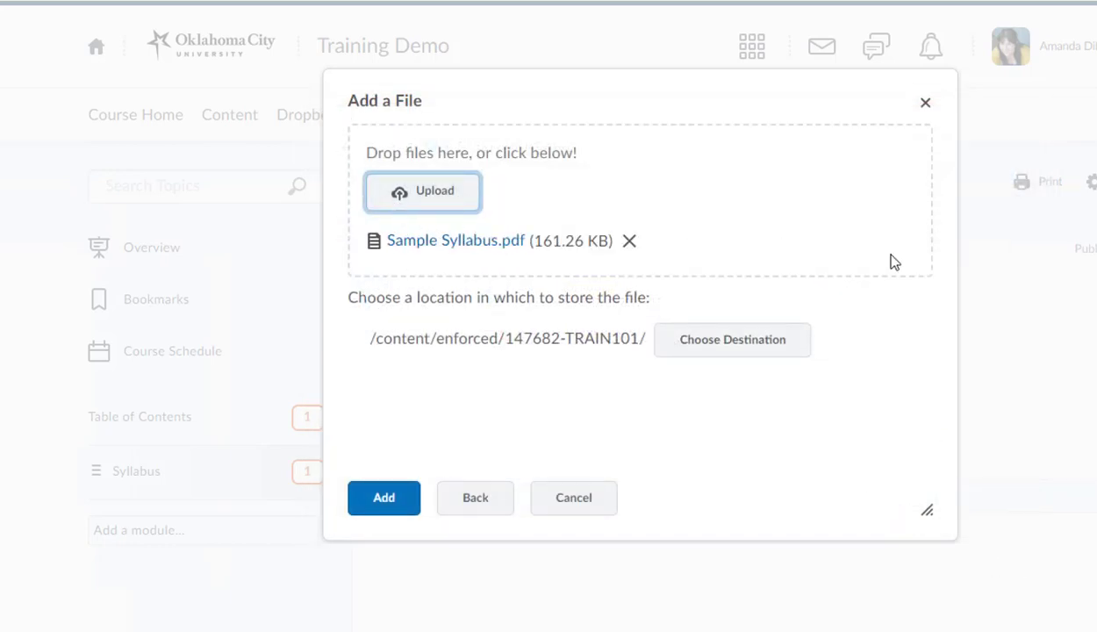
Add the staged file, overwriting the existing Sample Syllabus.pdf instead of duplicating it
{"action": "left_click", "coordinate": [375, 499]}
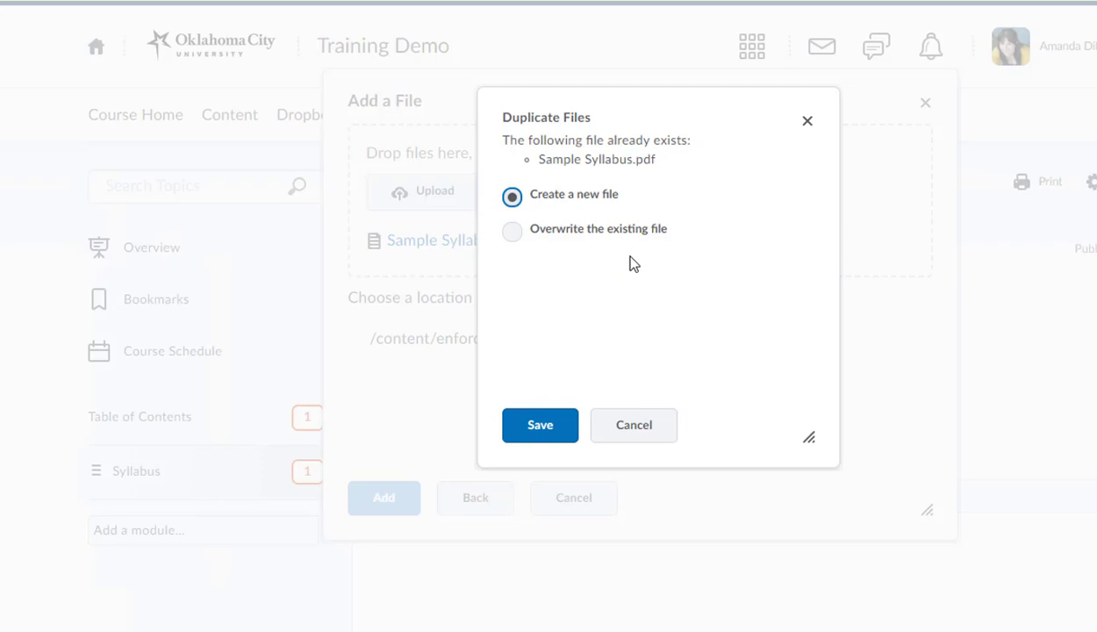
{"action": "left_click", "coordinate": [544, 232]}
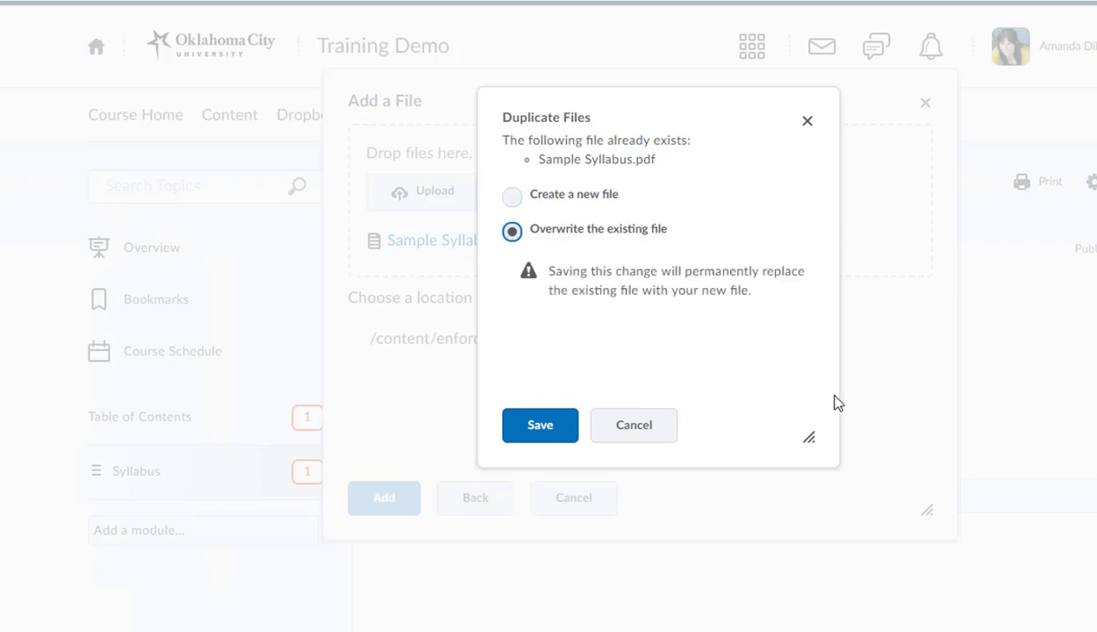
{"action": "left_click", "coordinate": [542, 427]}
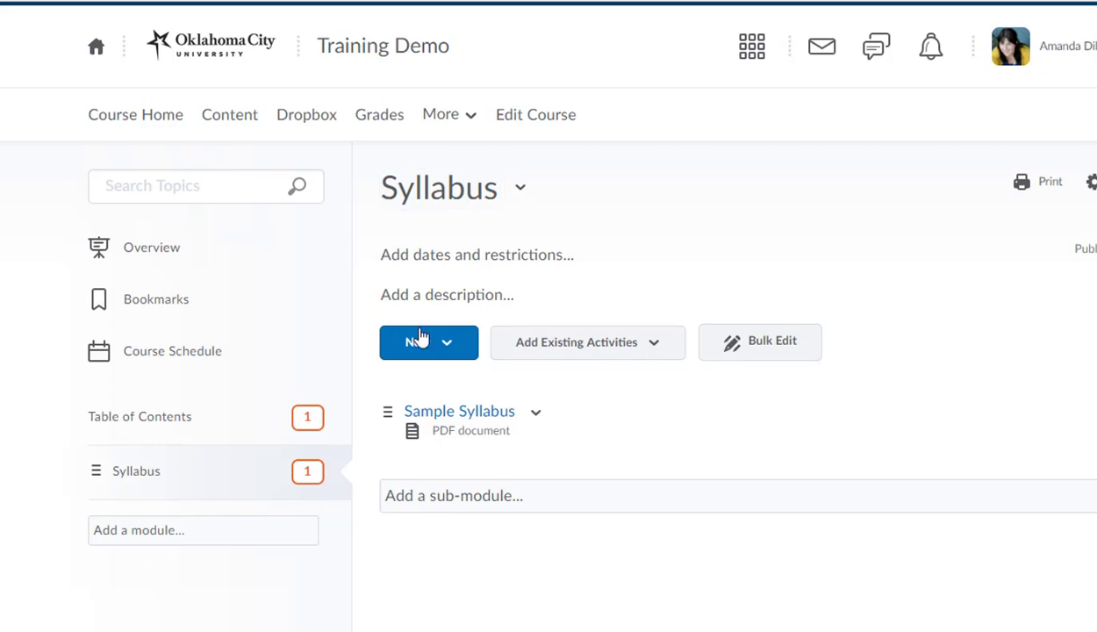
{"action": "left_click", "coordinate": [451, 350]}
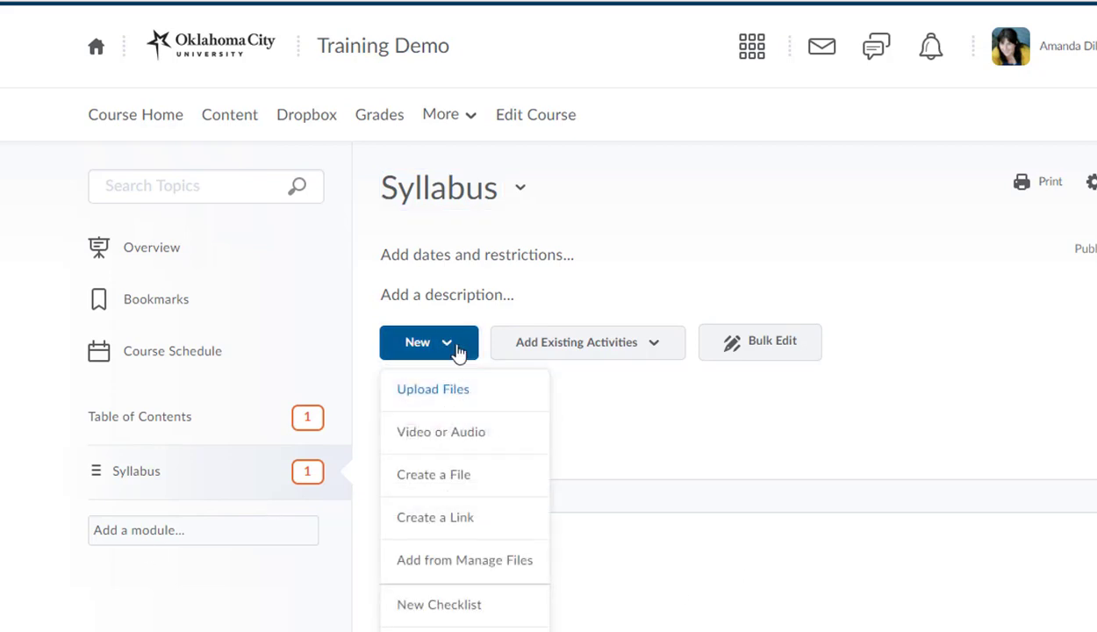
{"action": "left_click", "coordinate": [453, 348]}
{"action": "left_click", "coordinate": [450, 352]}
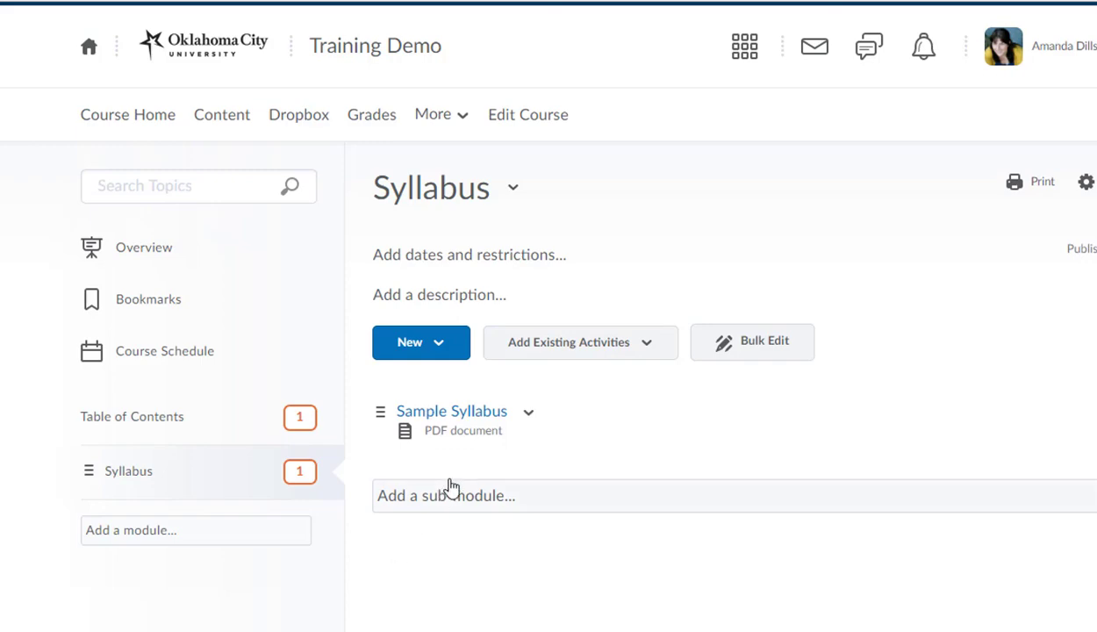
View the Sample Syllabus PDF, scrolling through Course Info, Course Dates and Grading Policies
{"action": "left_click", "coordinate": [454, 421]}
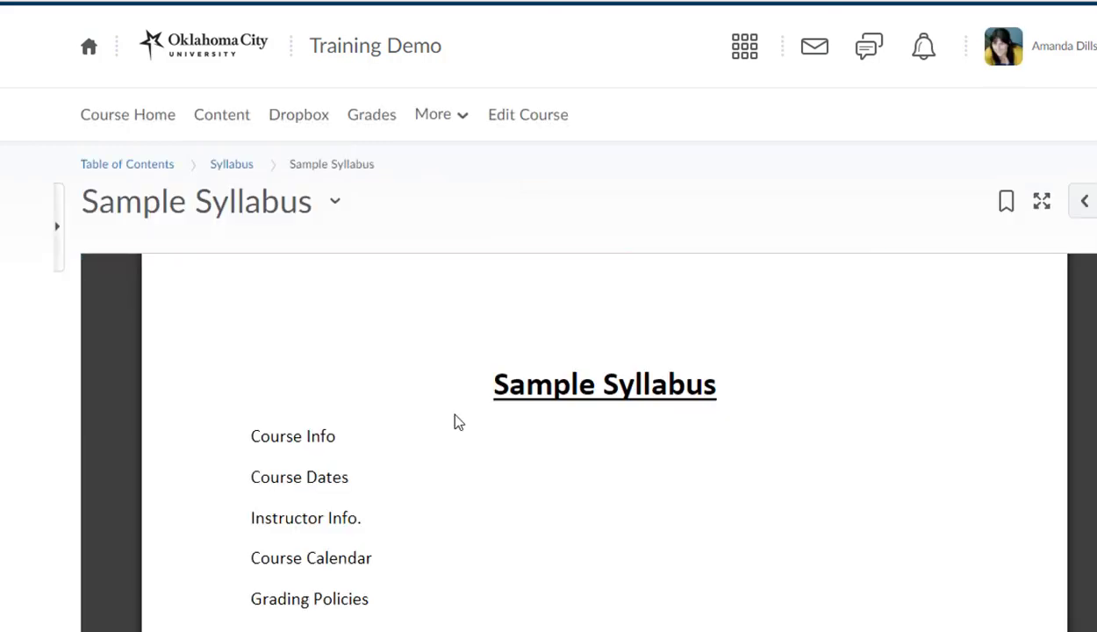
{"action": "scroll", "coordinate": [579, 448], "scroll_direction": "down", "scroll_amount": 3}
{"action": "scroll", "coordinate": [713, 518], "scroll_direction": "up", "scroll_amount": 3}
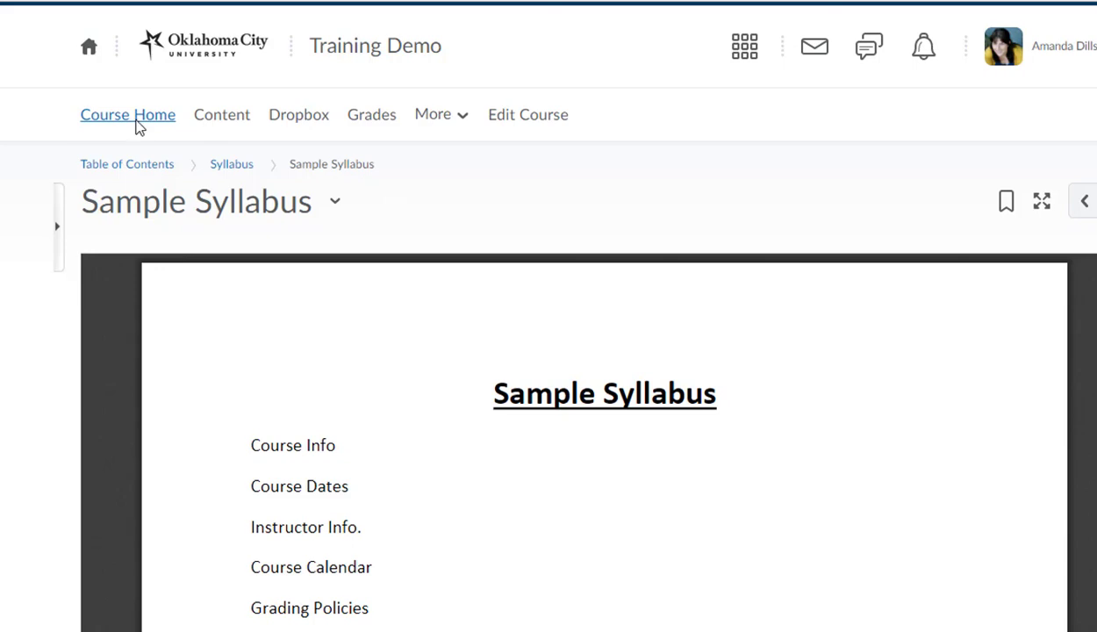
Return to Course Home and browse the Syllabus folder in the Content Browser
{"action": "left_click", "coordinate": [138, 121]}
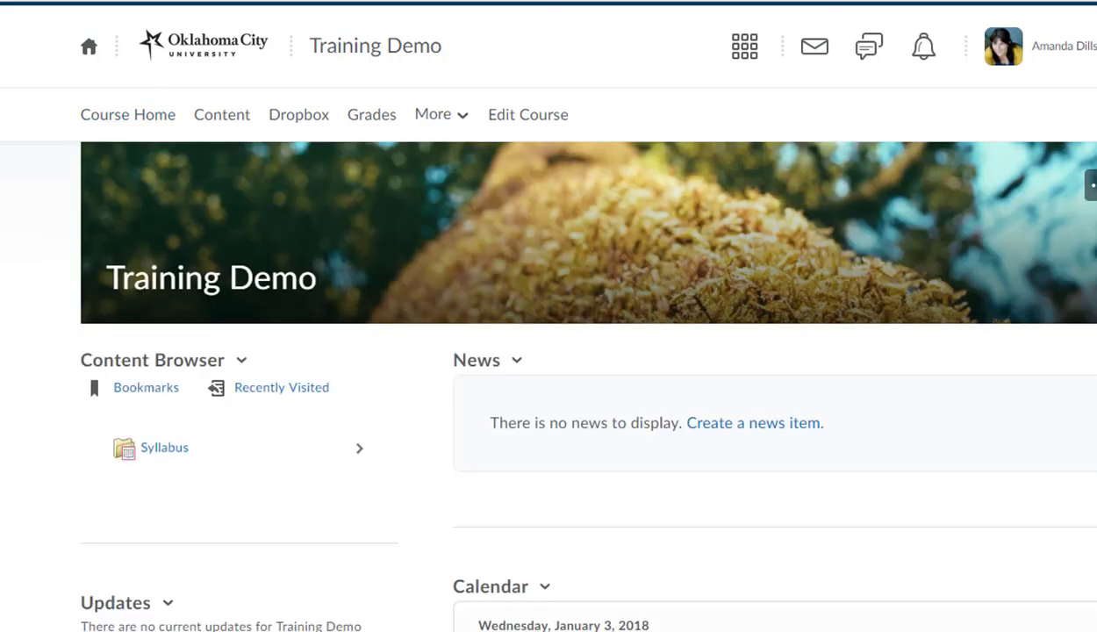
{"action": "left_click", "coordinate": [165, 443]}
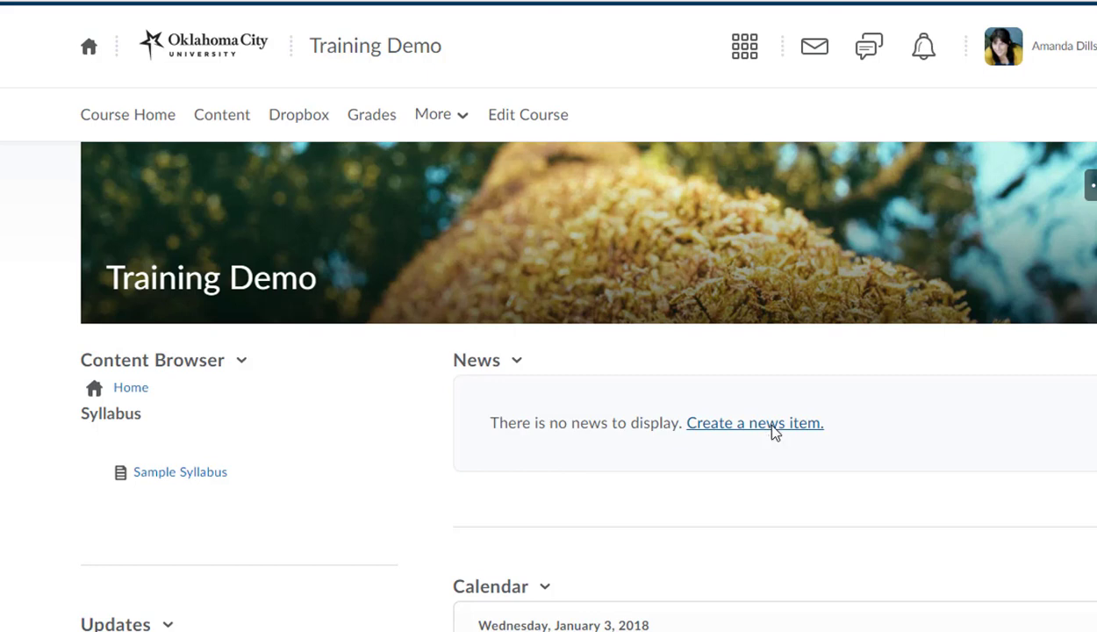
Start a new news item headlined 'Welcome to Class'
{"action": "left_click", "coordinate": [755, 423]}
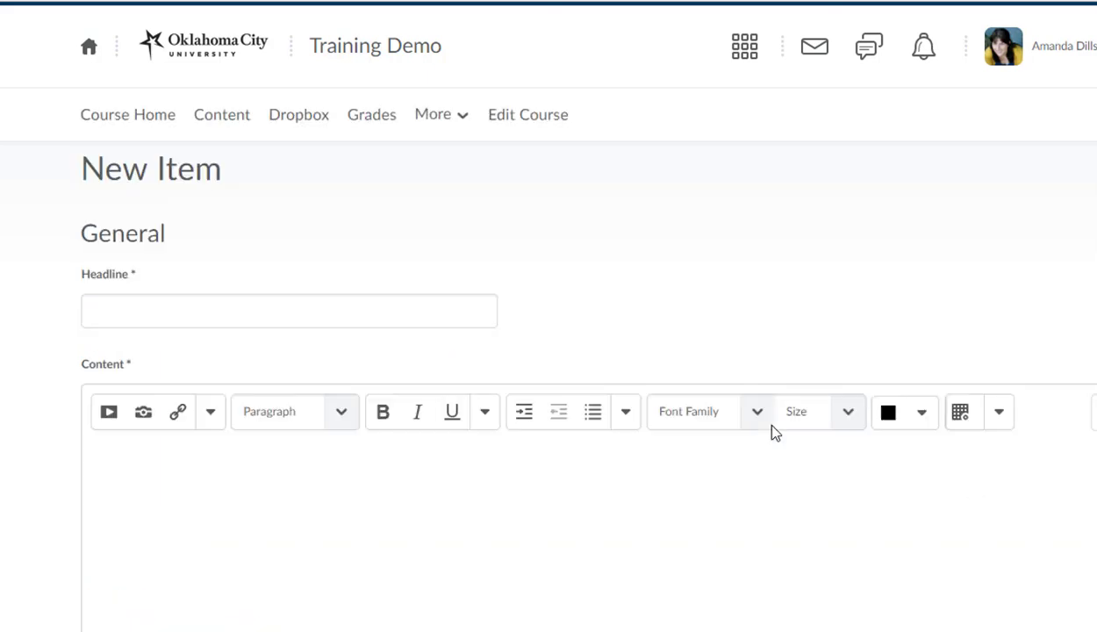
{"action": "scroll", "coordinate": [850, 279], "scroll_direction": "down", "scroll_amount": 1}
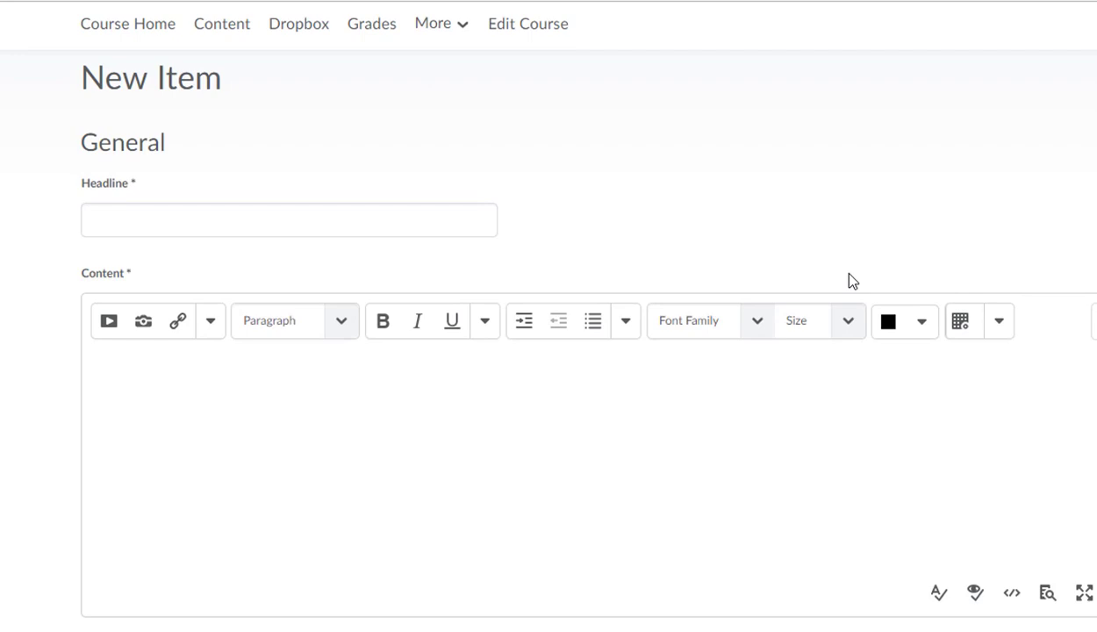
{"action": "left_click", "coordinate": [118, 220]}
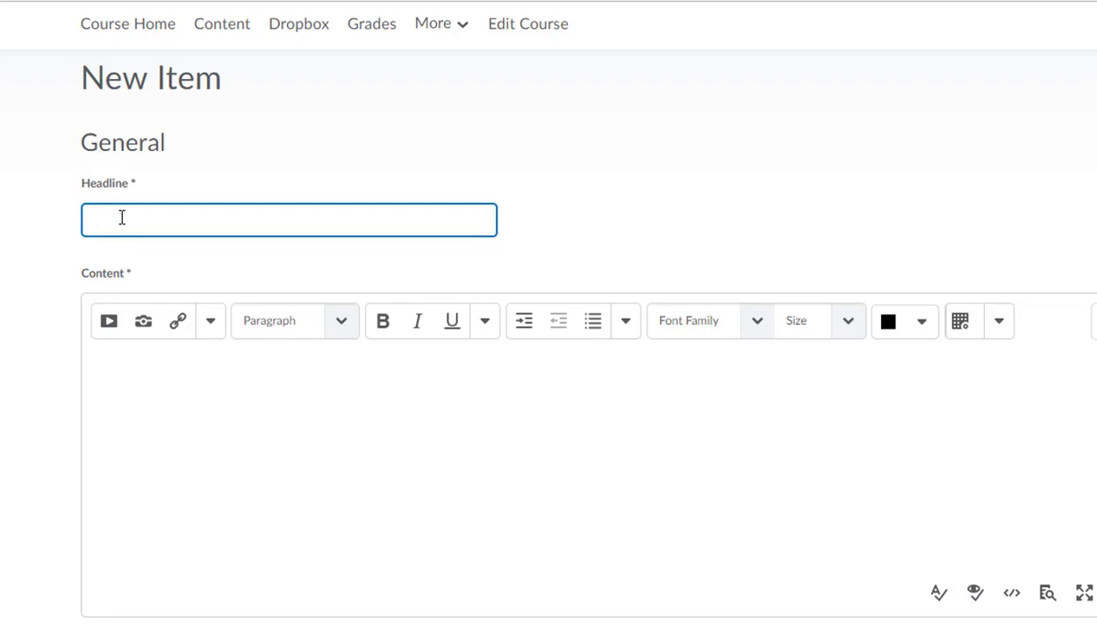
{"action": "type", "text": "Welcome to Class"}
Write a bulleted list: Name, Class time, Meeting space, Contact information
{"action": "left_click", "coordinate": [140, 397]}
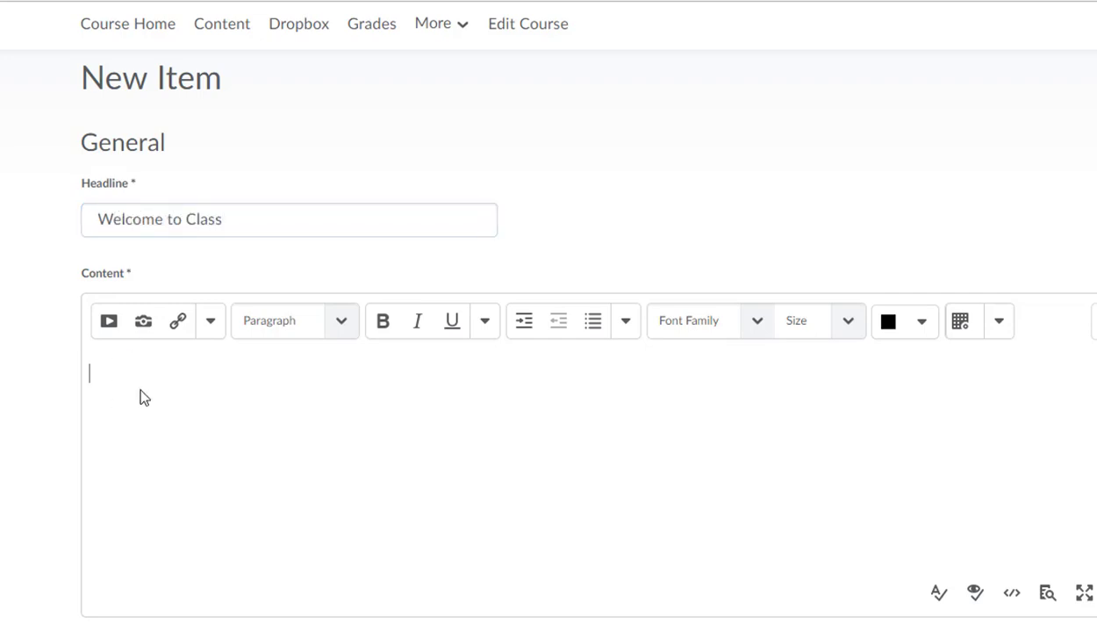
{"action": "left_click", "coordinate": [594, 321]}
{"action": "type", "text": "Name"}
{"action": "key", "text": "Return"}
{"action": "type", "text": "Class time"}
{"action": "key", "text": "Return"}
{"action": "type", "text": "Meeting space"}
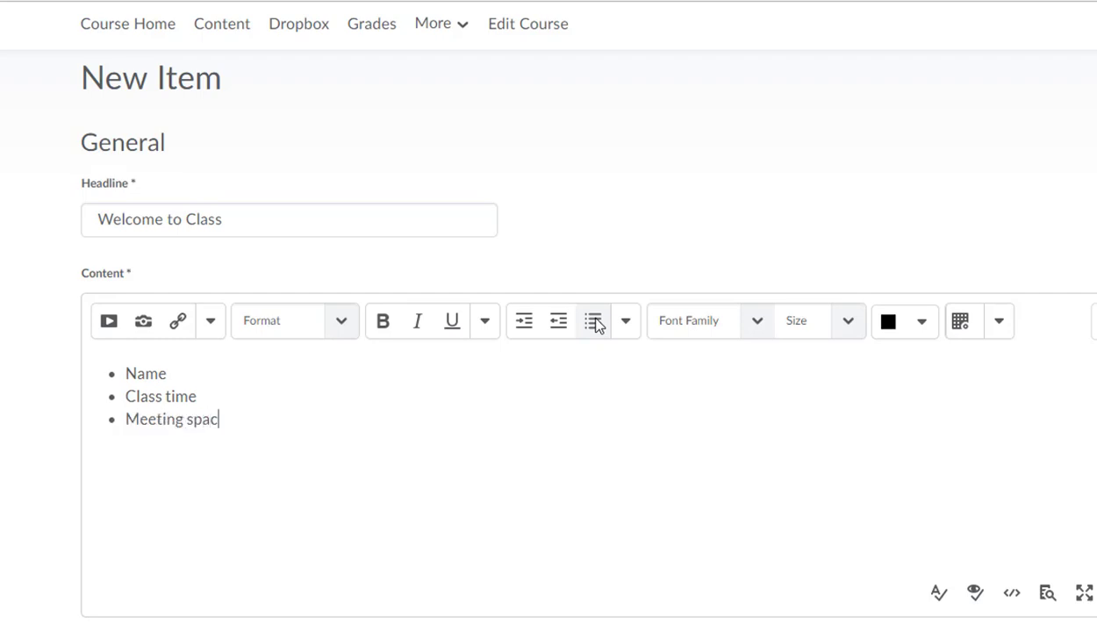
{"action": "key", "text": "Return"}
{"action": "type", "text": "Contact inform"}
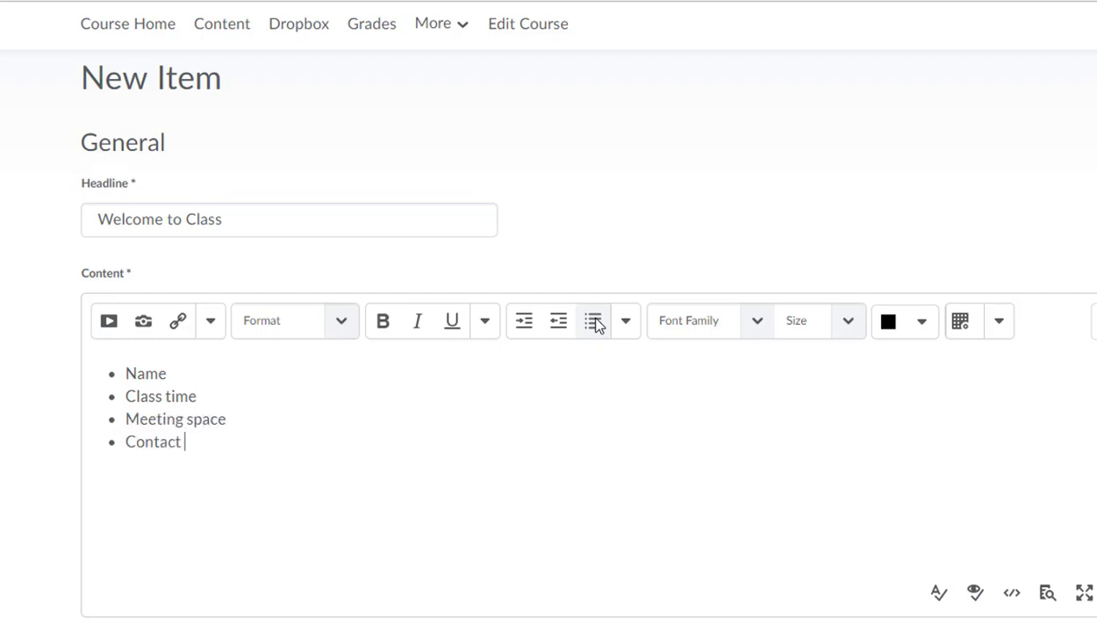
{"action": "type", "text": "ation"}
{"action": "key", "text": "Return"}
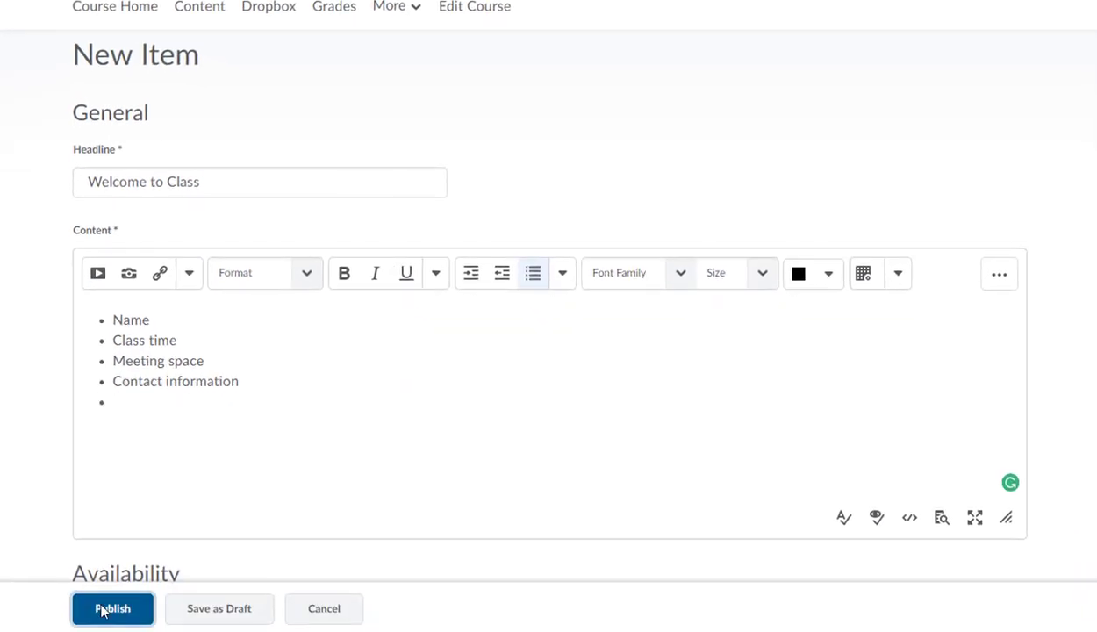
Publish the Welcome to Class news item and view it on Course Home
{"action": "left_click", "coordinate": [107, 608]}
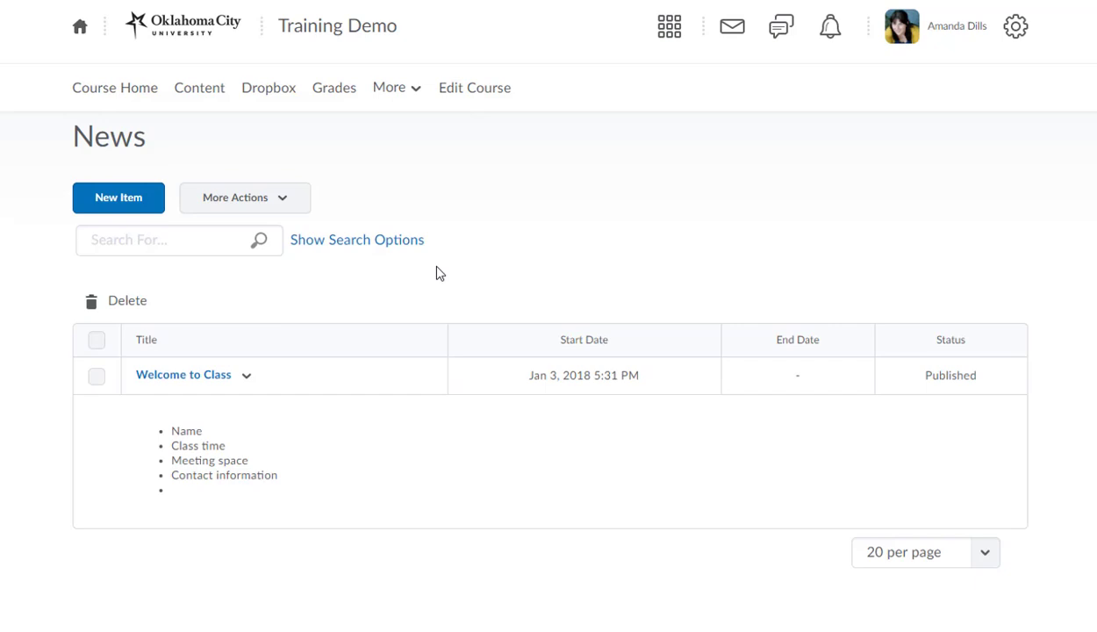
{"action": "left_click", "coordinate": [130, 92]}
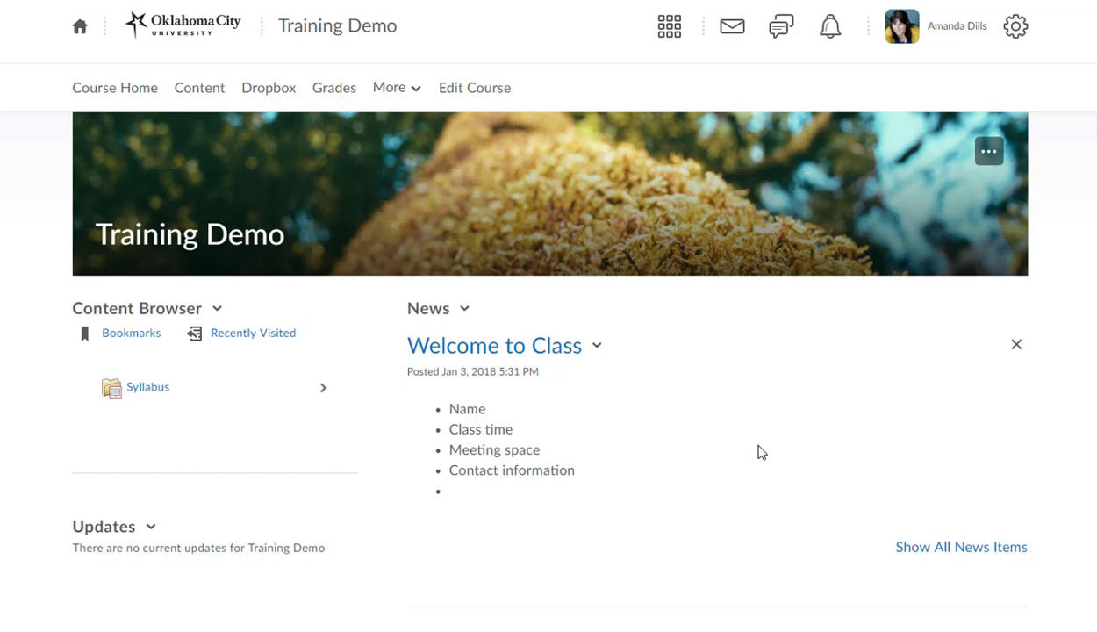
{"action": "left_click", "coordinate": [180, 88]}
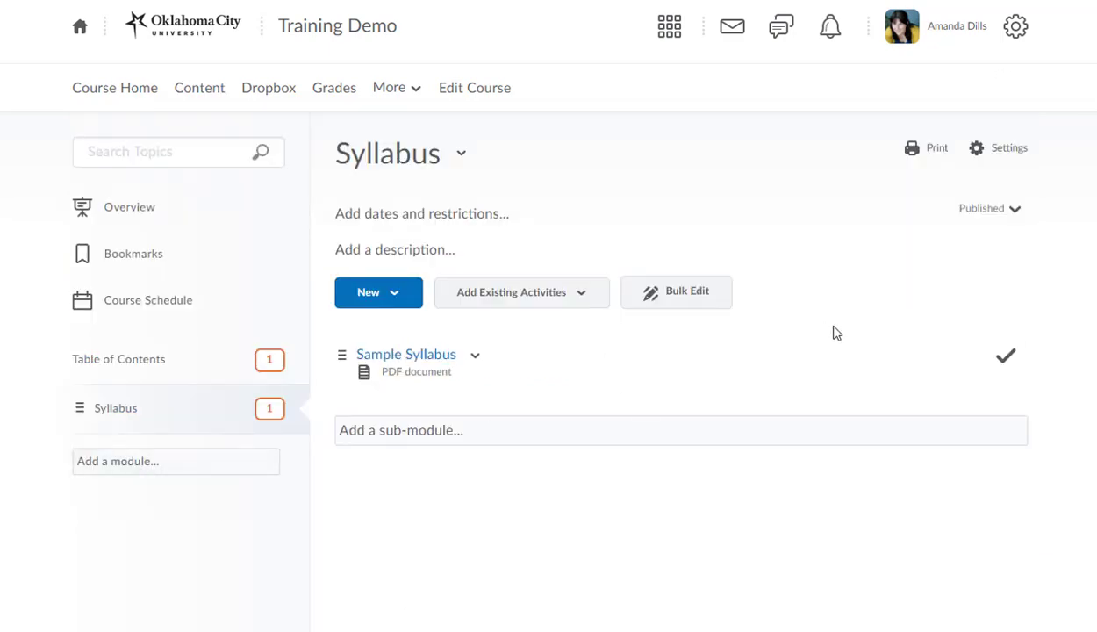
{"action": "left_click", "coordinate": [126, 96]}
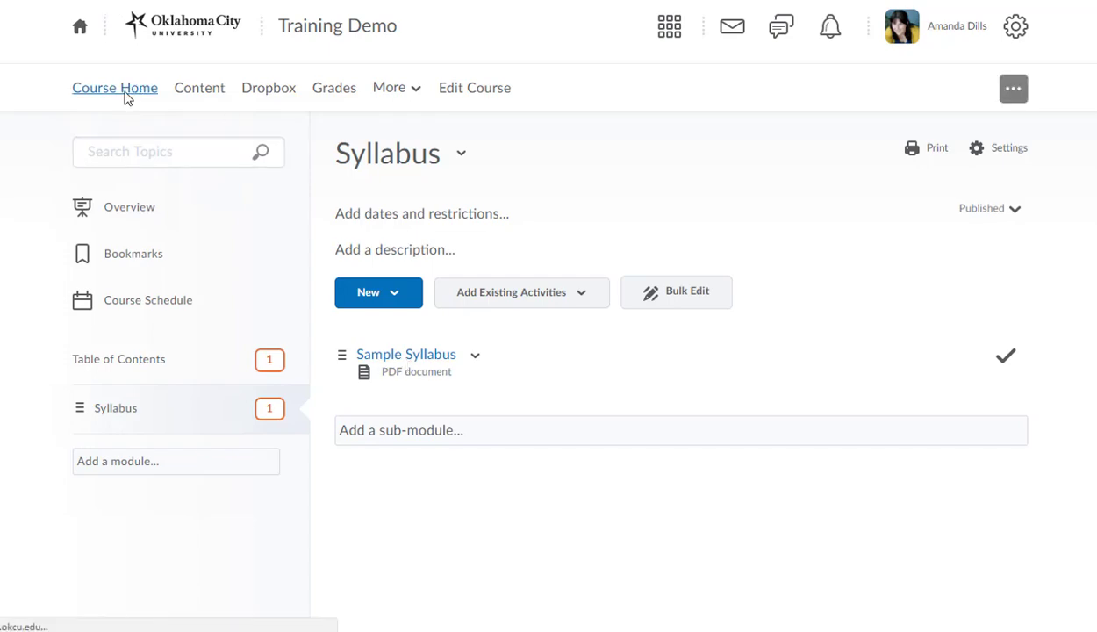